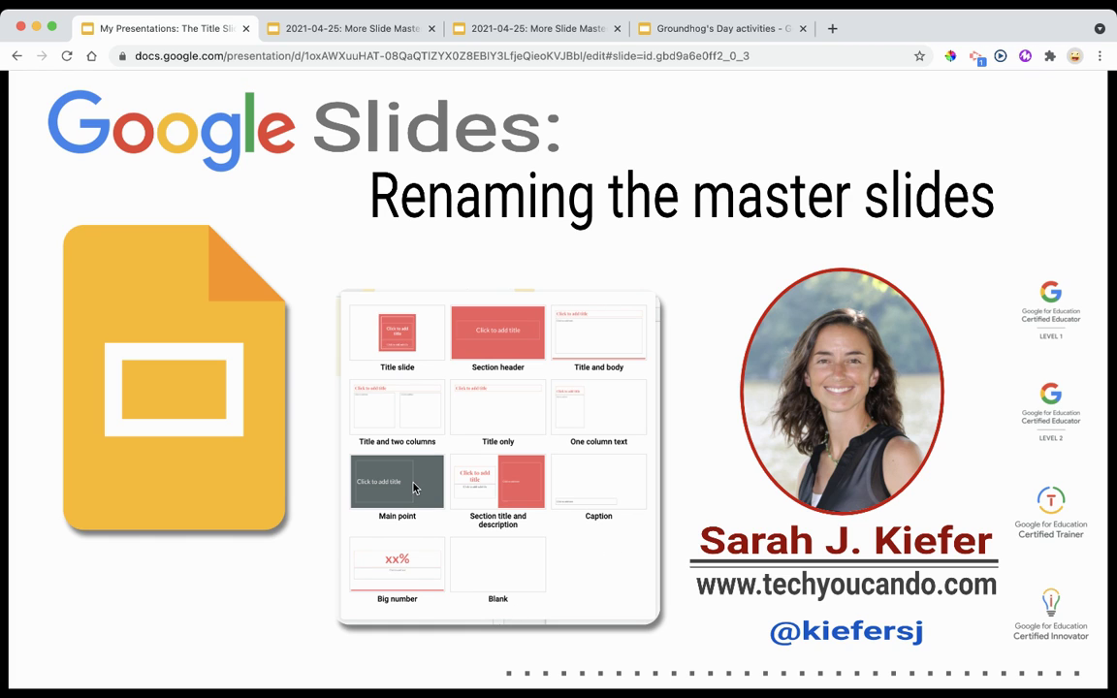
Switch to the More Slide Master You Can Do presentation and look over its new-slide layouts.
left_click(347, 37)
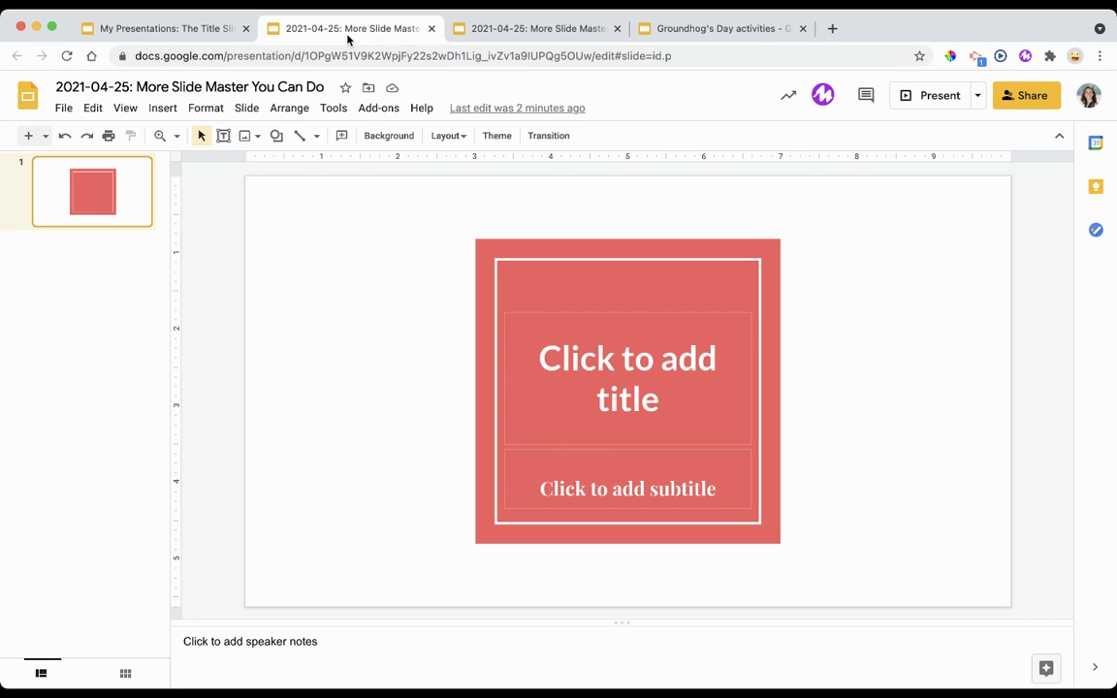
left_click(46, 136)
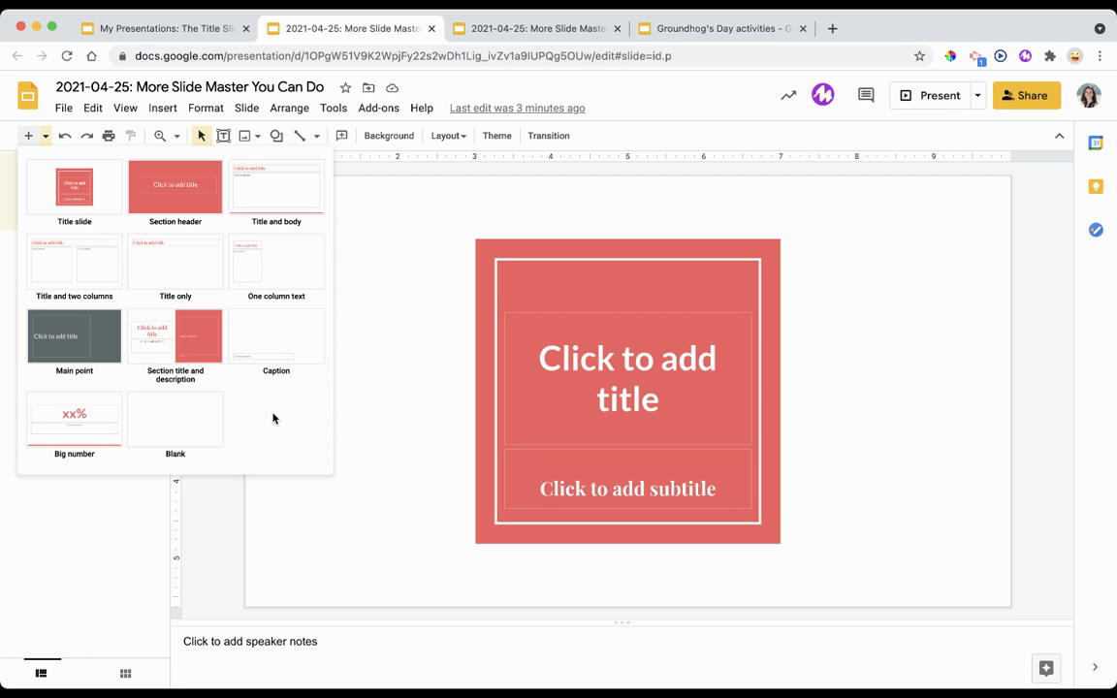
left_click(285, 514)
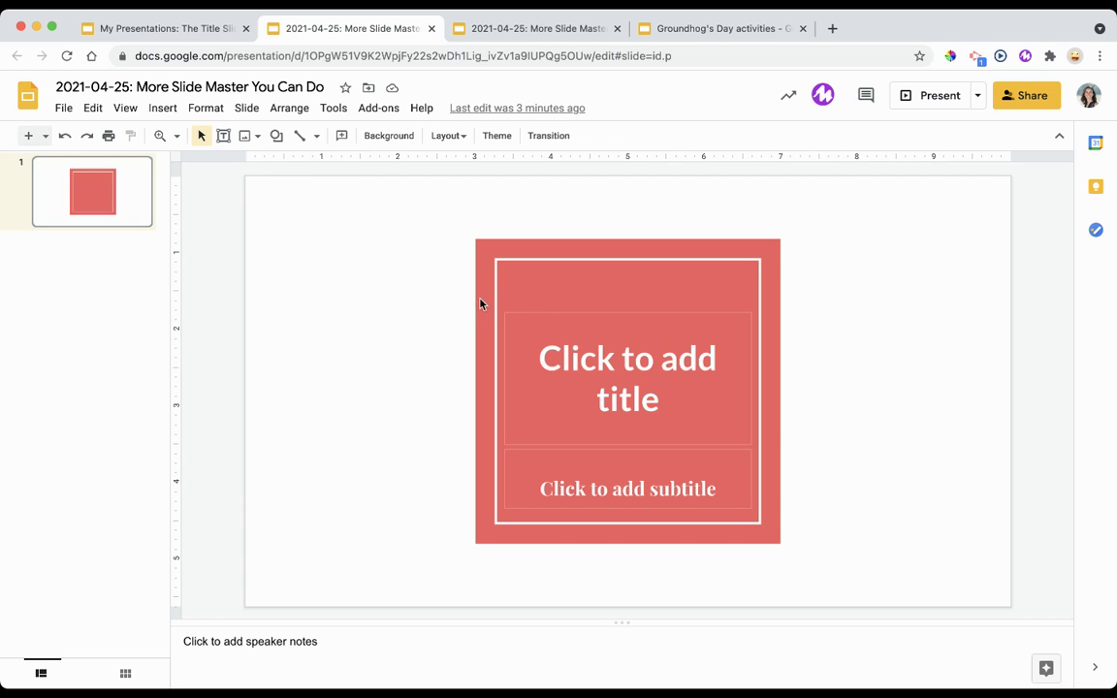
Switch to the Groundhog's Day activities deck and review its custom layouts, such as Math: Counting.
left_click(688, 31)
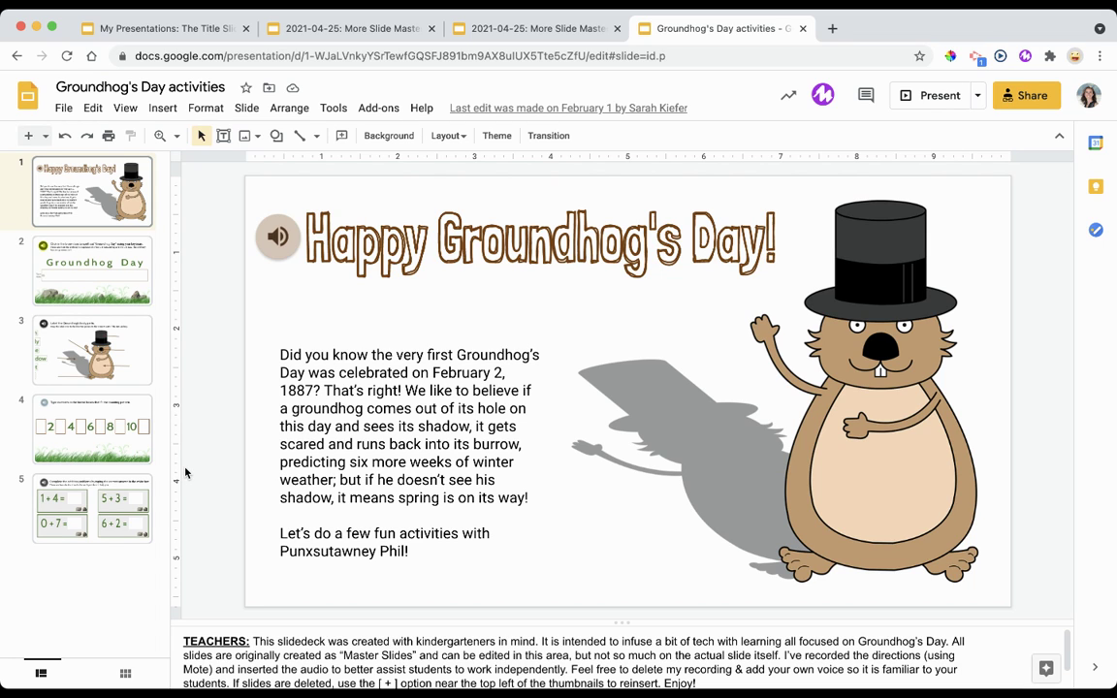
left_click(46, 137)
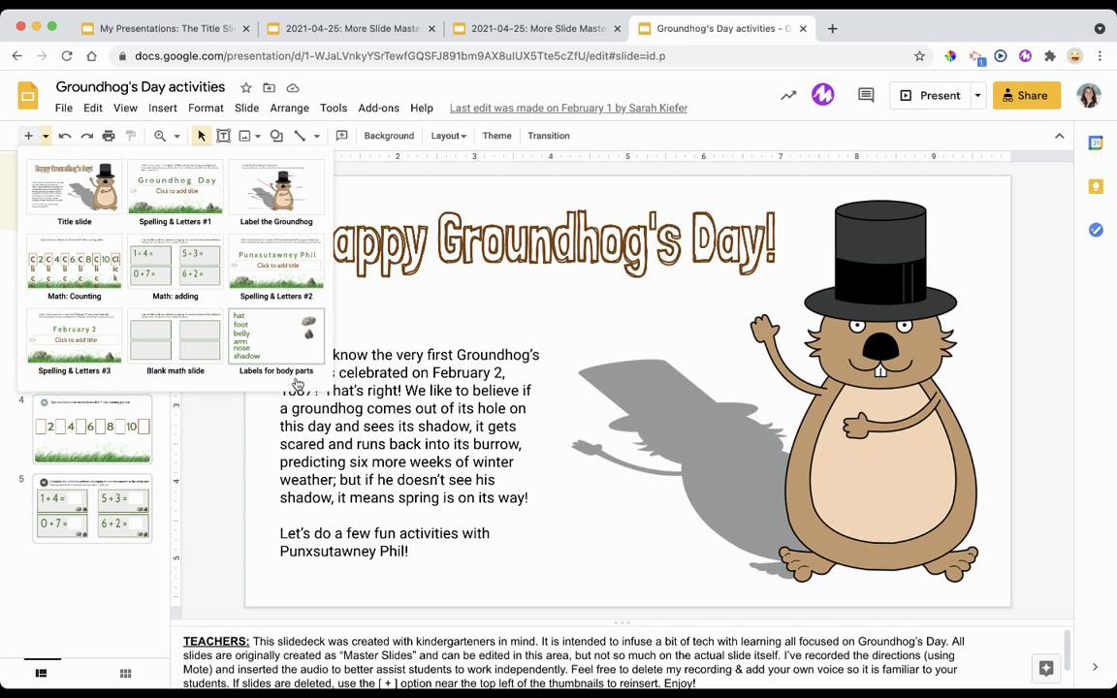
left_click(214, 462)
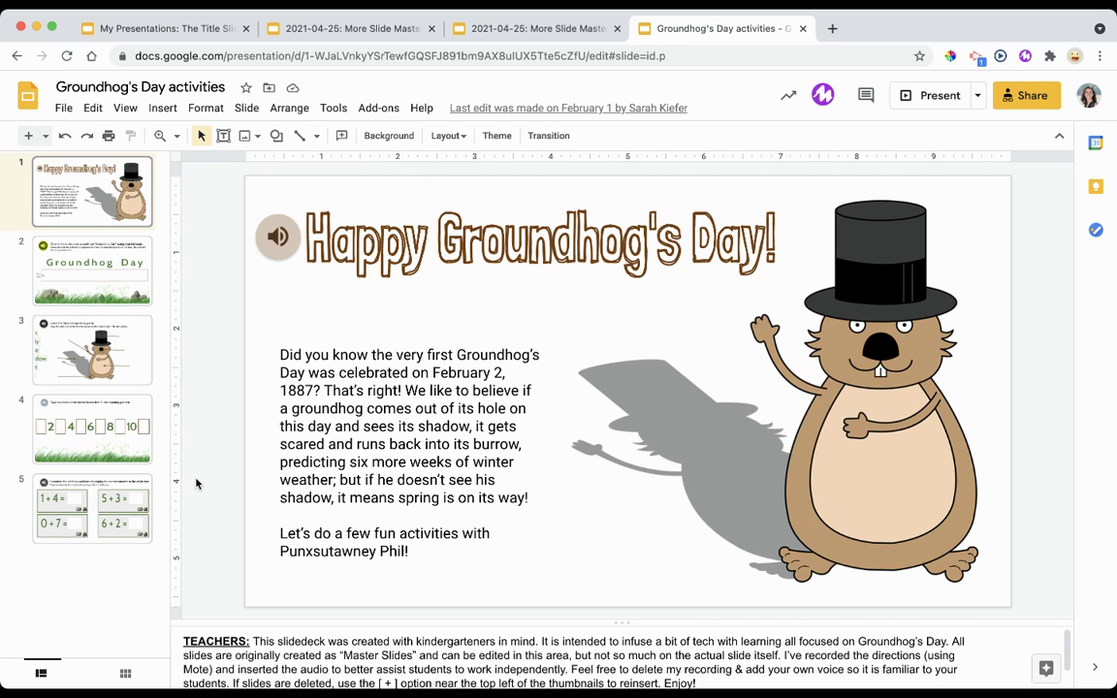
Add a Spelling & Letters #2 slide after slide 5's addition problems.
left_click(138, 524)
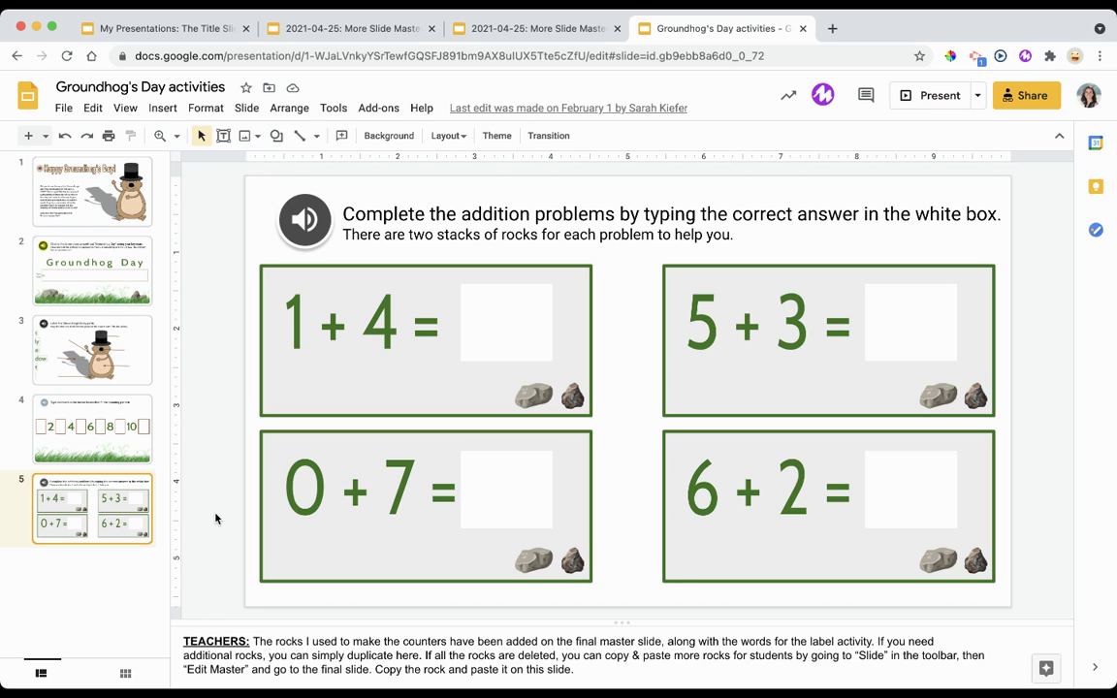
left_click(45, 136)
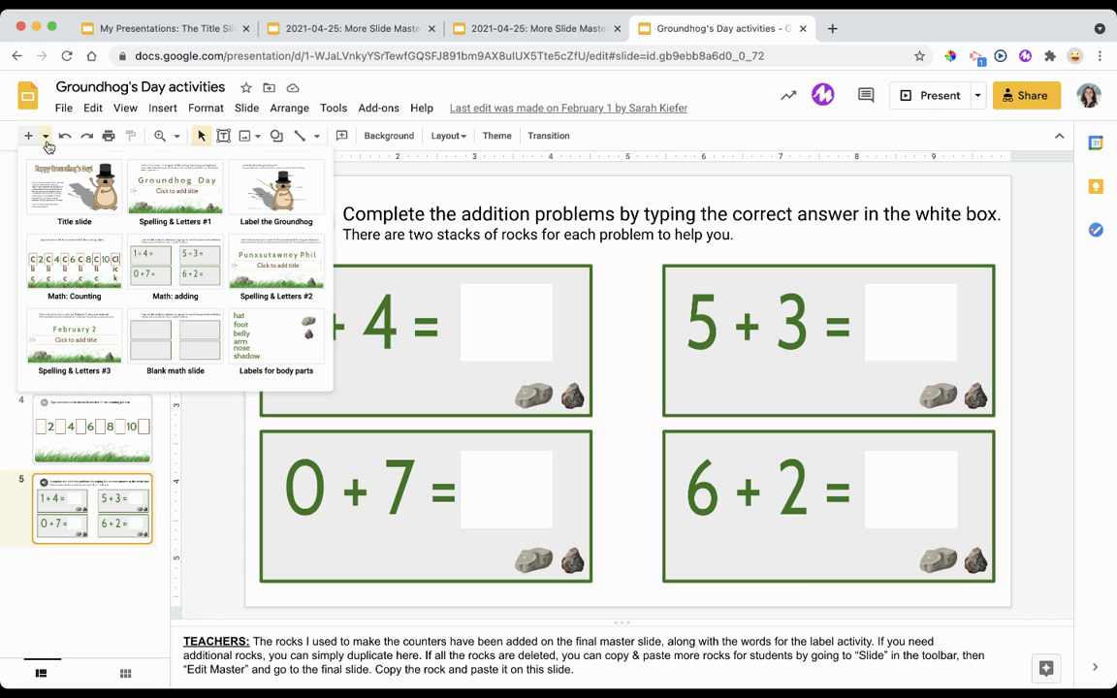
left_click(304, 284)
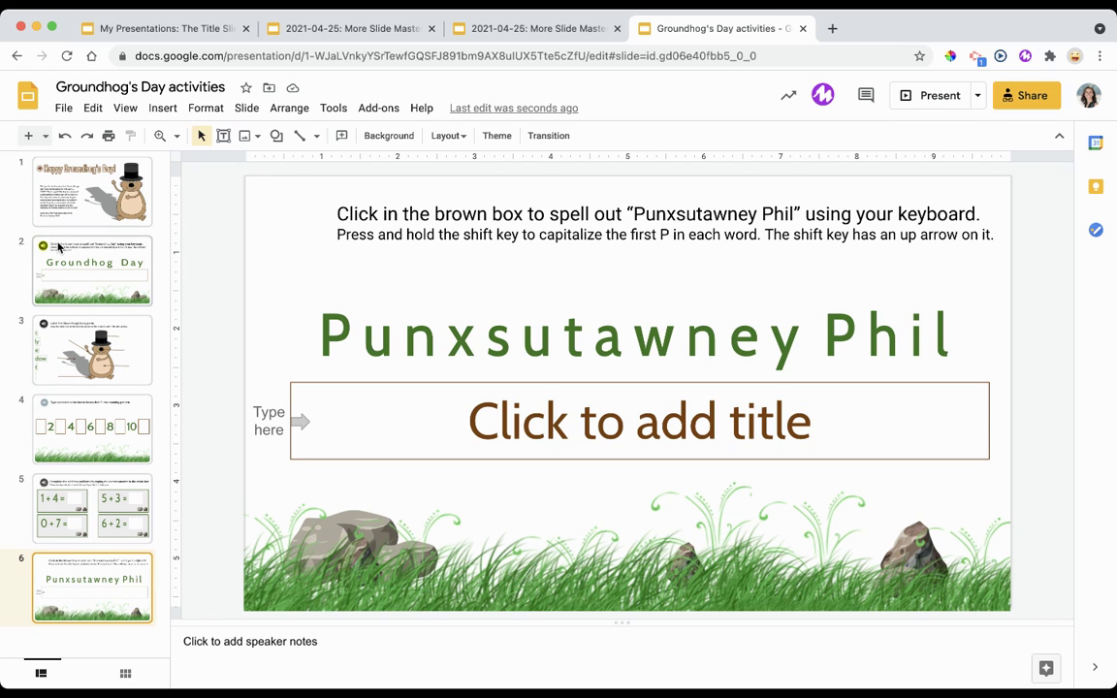
Add a Label the Groundhog slide as slide 7, keeping slide 3's belly label in place.
left_click(45, 137)
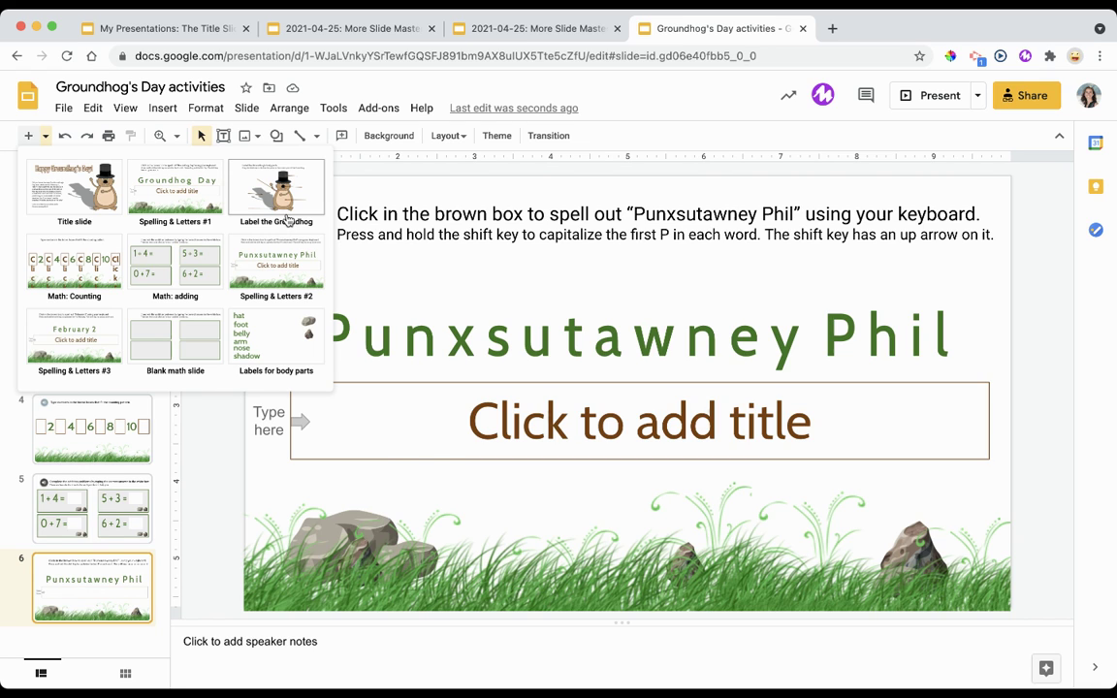
left_click(288, 220)
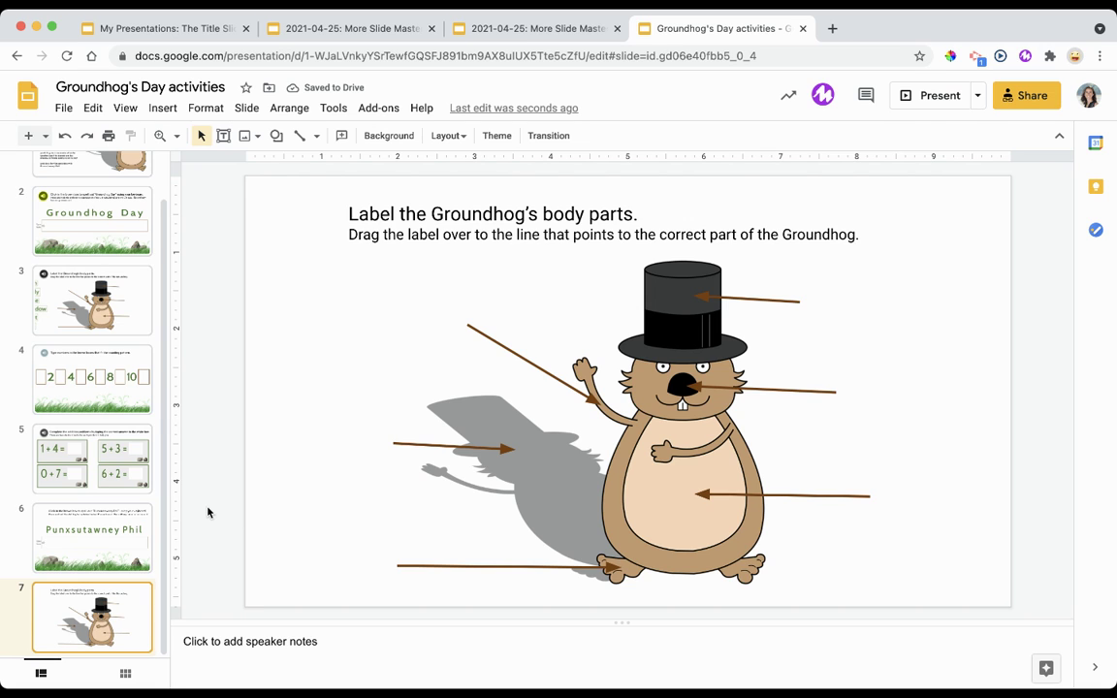
left_click(92, 291)
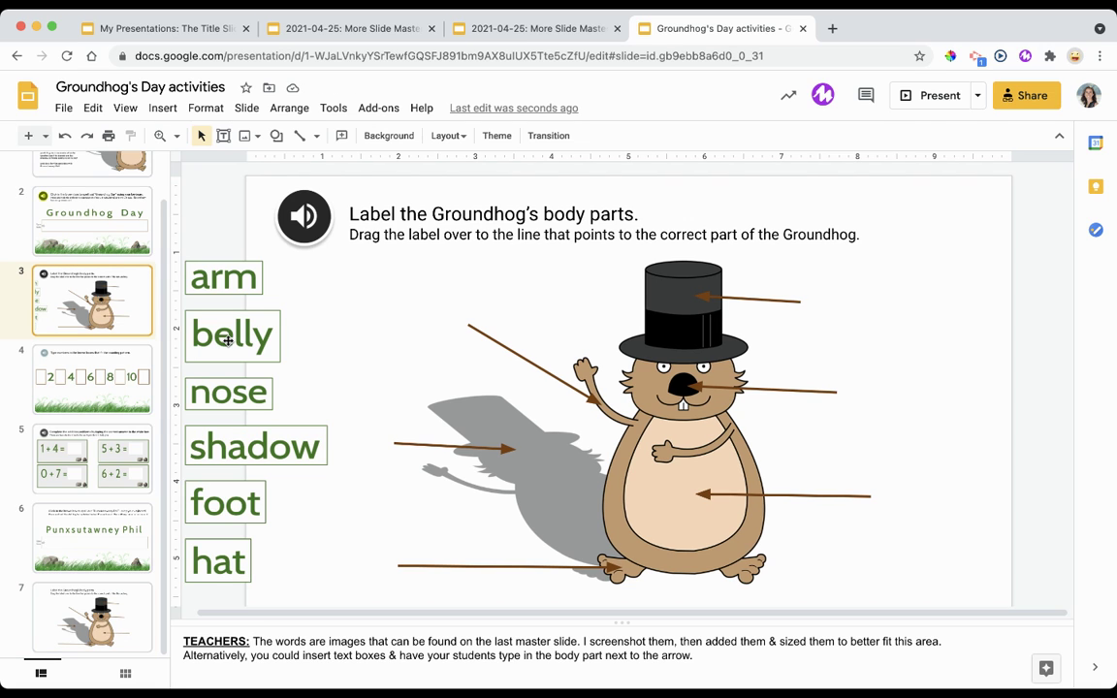
left_click_drag(270, 344, 367, 355)
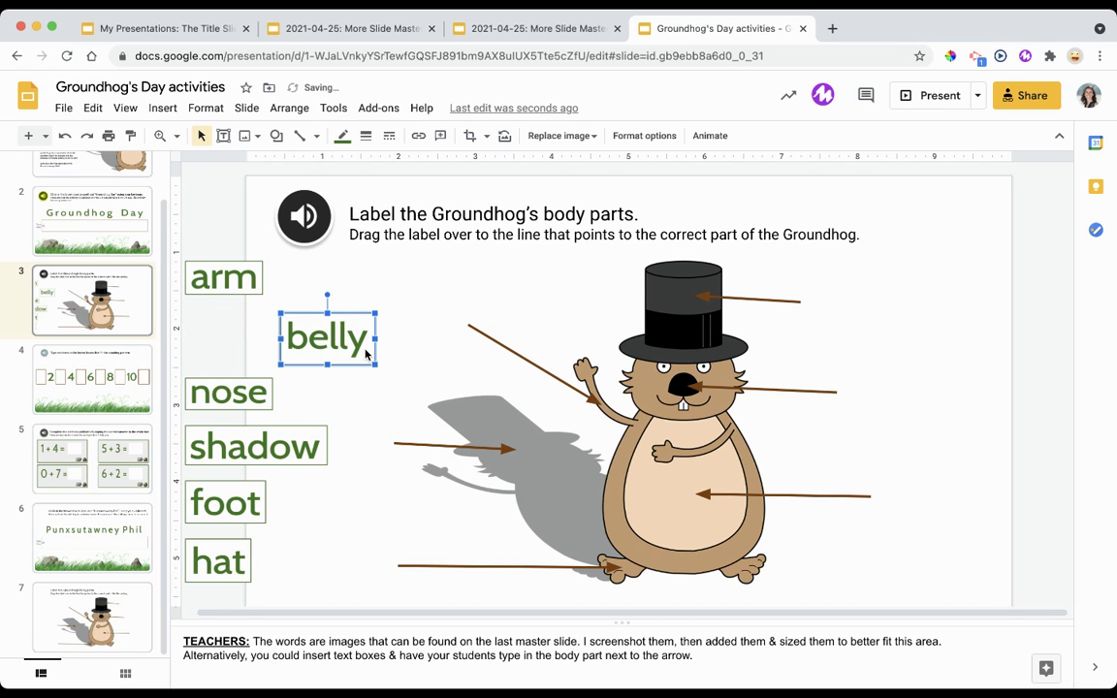
key("super+z")
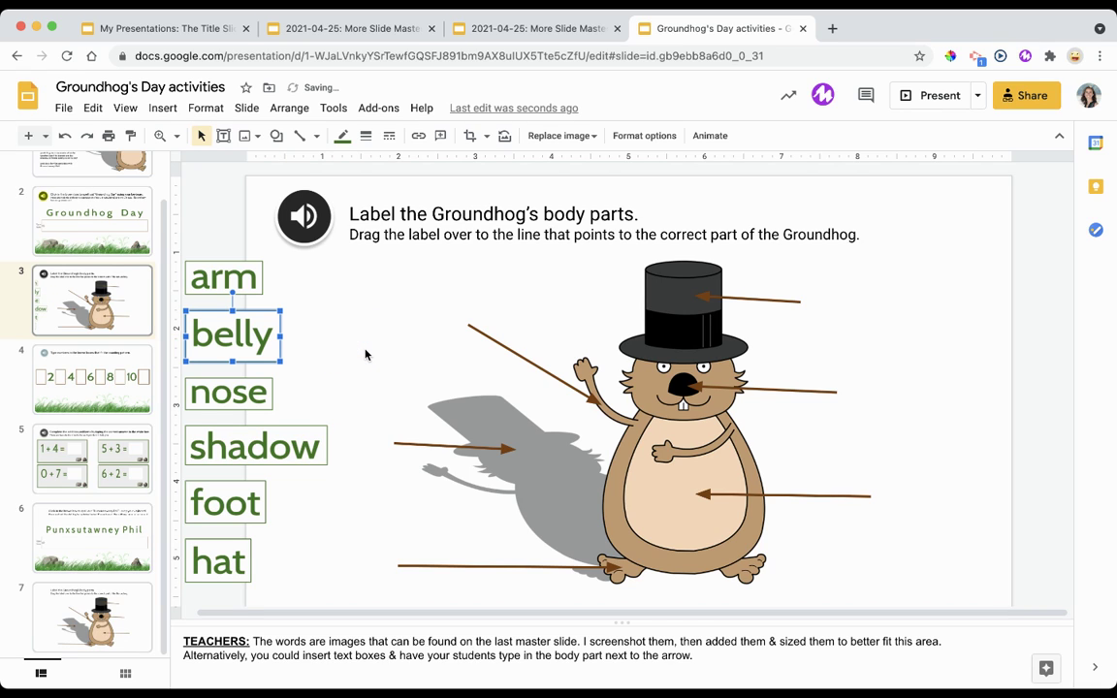
left_click(366, 353)
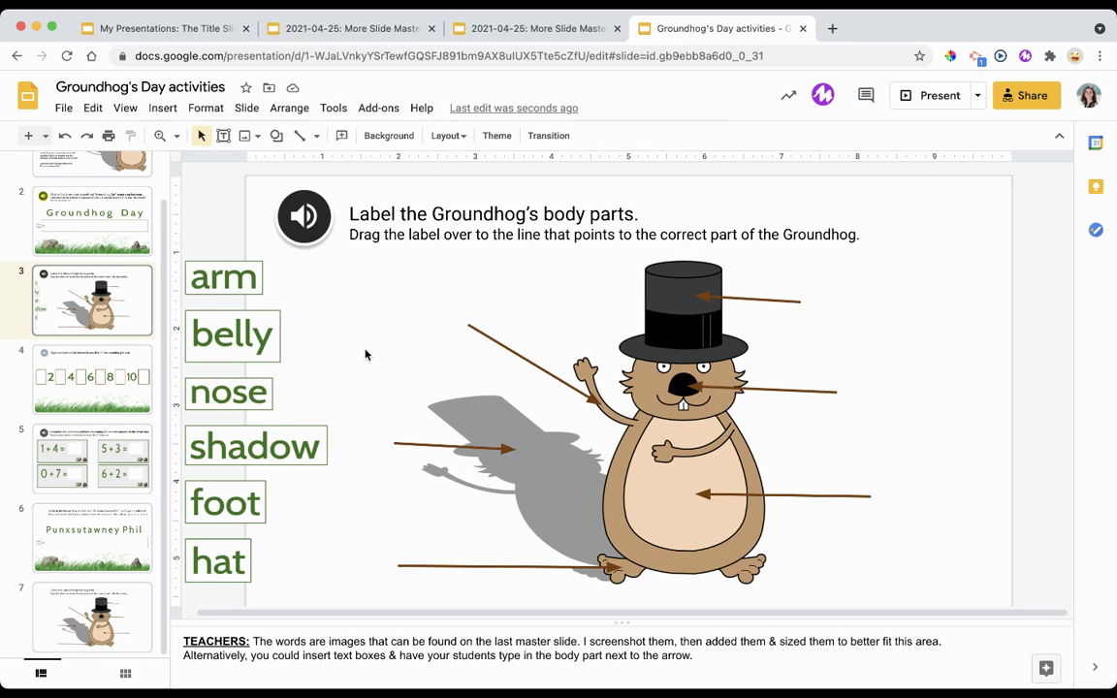
Go to slide 7 and open the master and layouts editor.
left_click(244, 110)
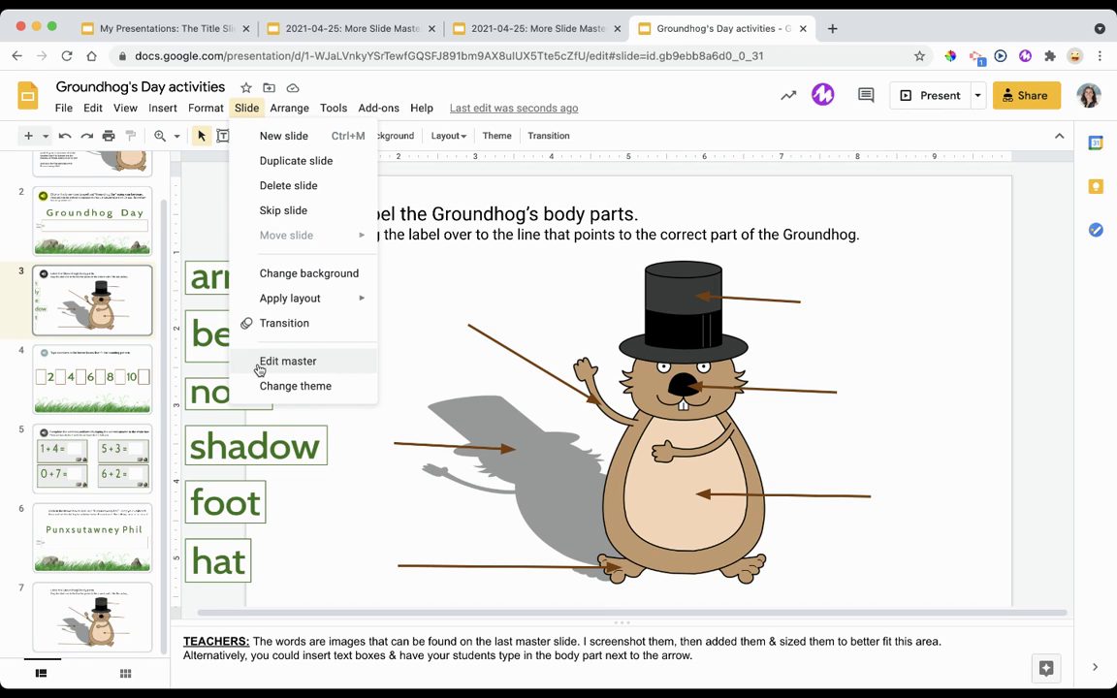
left_click(109, 625)
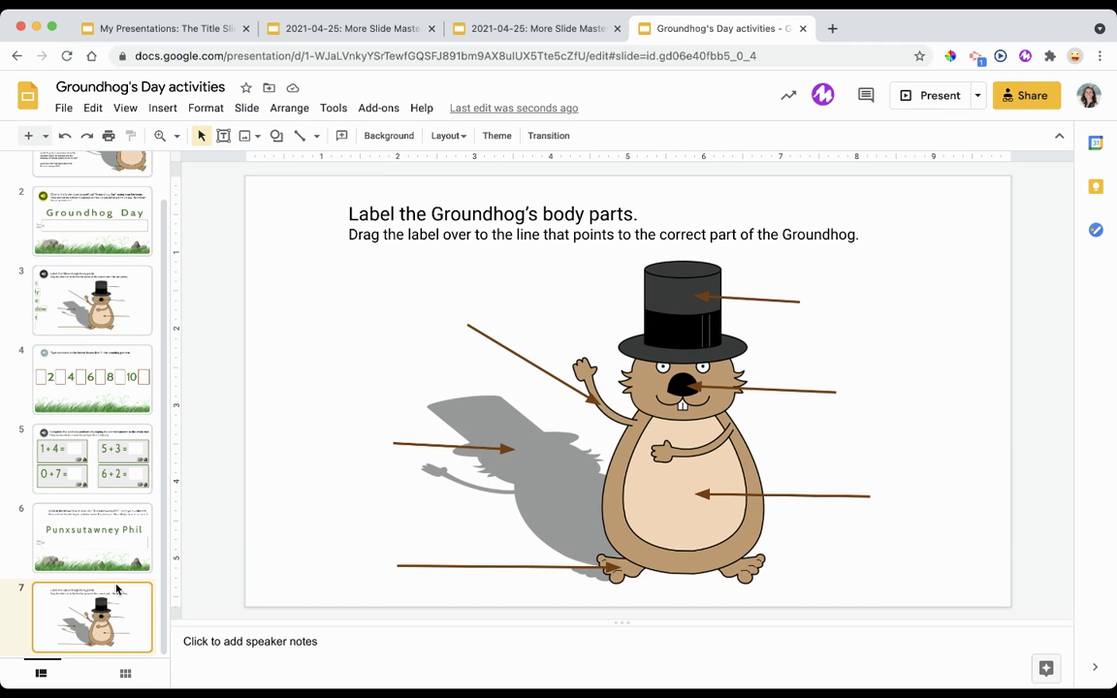
left_click(246, 108)
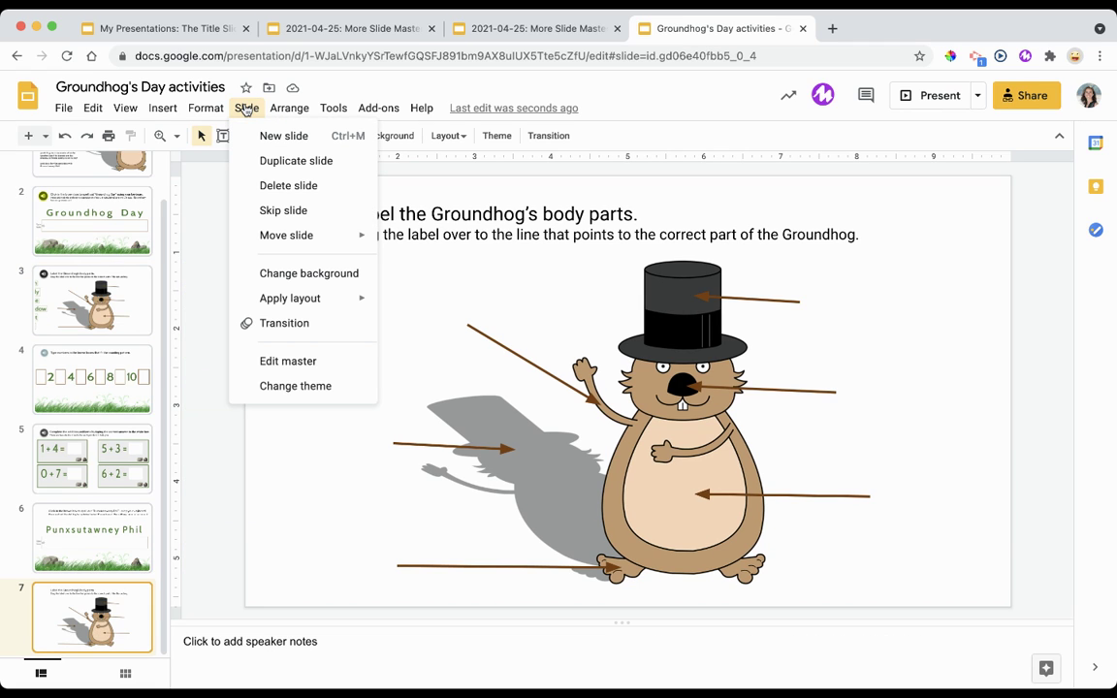
left_click(269, 362)
Select all six body-part words on the Labels for body parts layout, then return to slide 7.
scroll(231, 444, "down", 5)
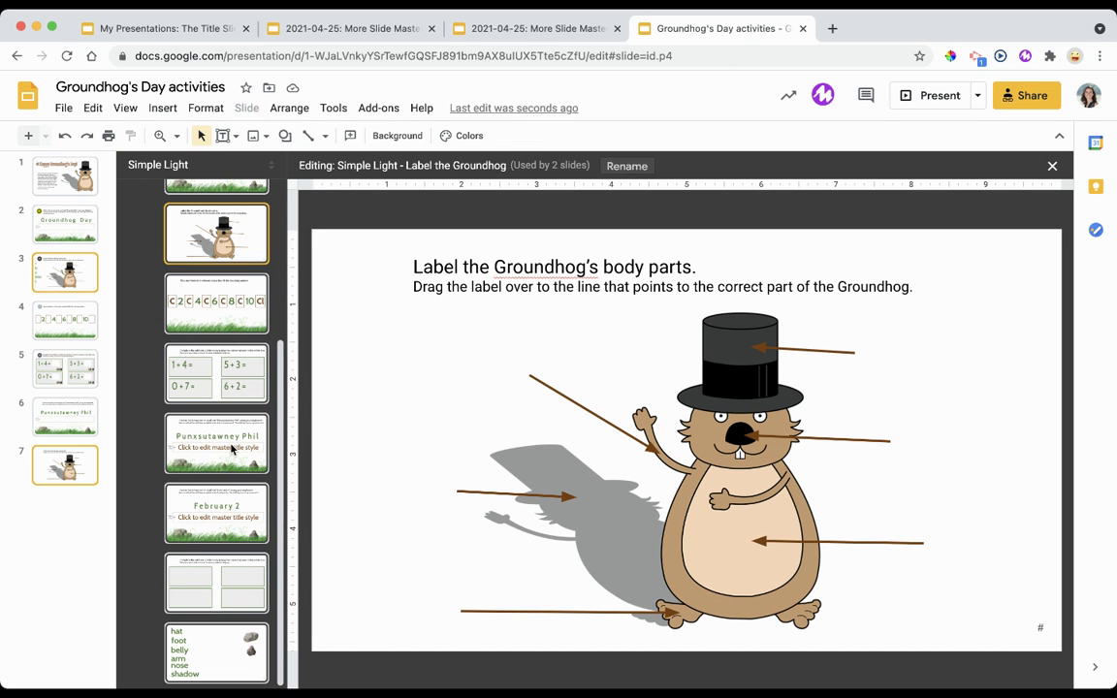
left_click(199, 645)
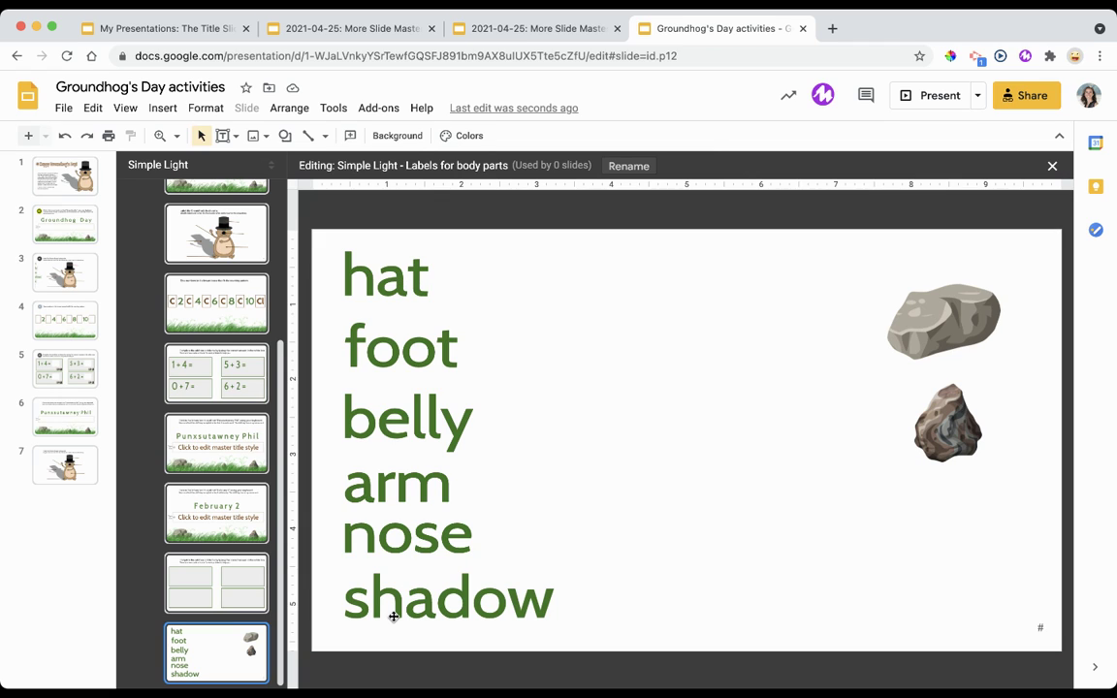
left_click(394, 617)
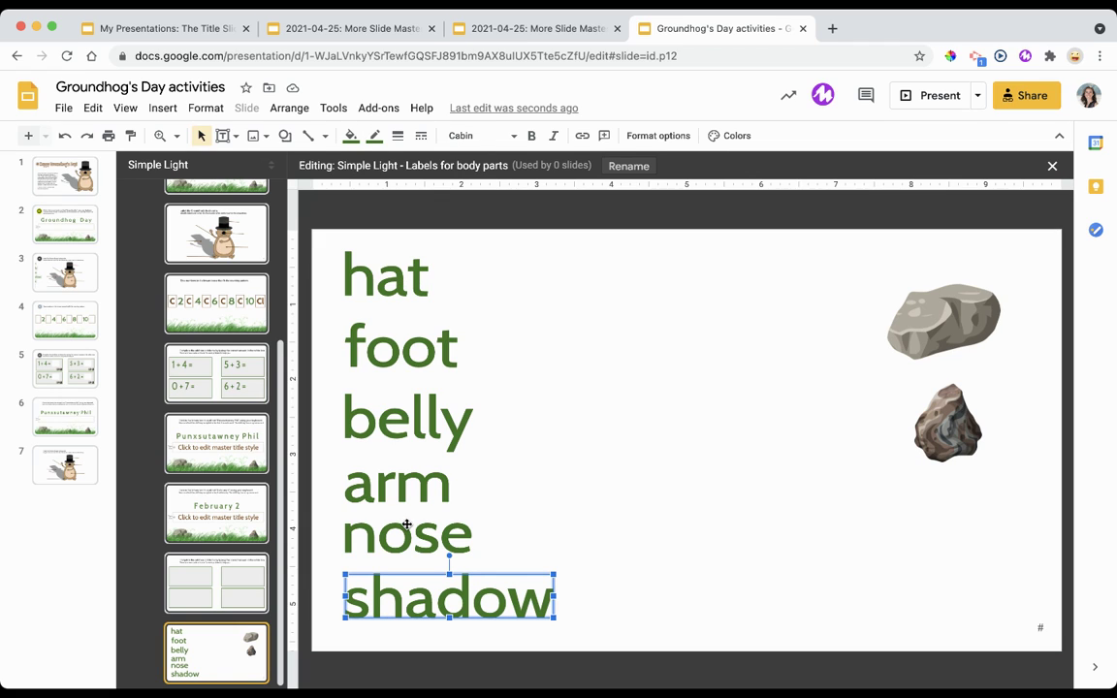
left_click(401, 241)
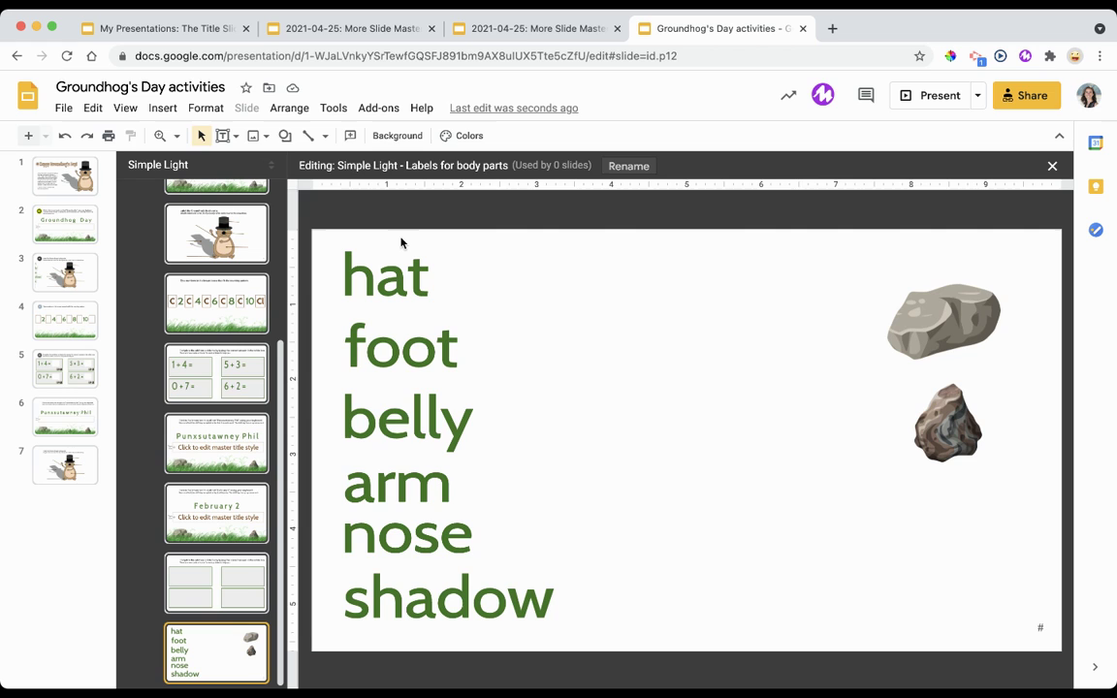
left_click_drag(401, 240, 385, 617)
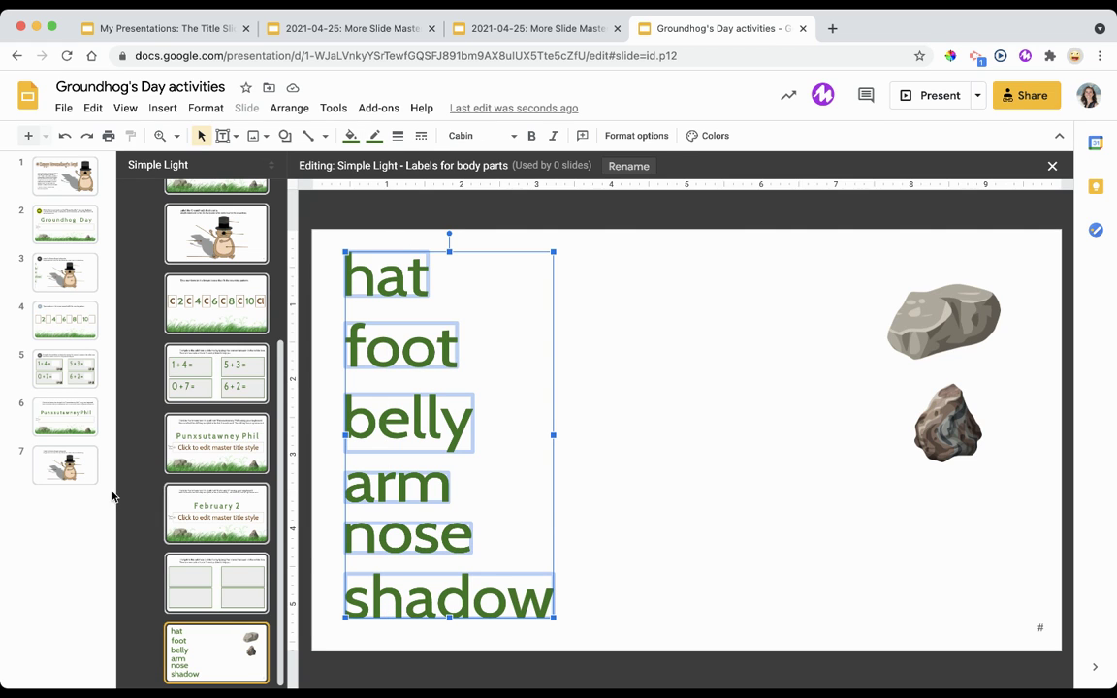
left_click(67, 467)
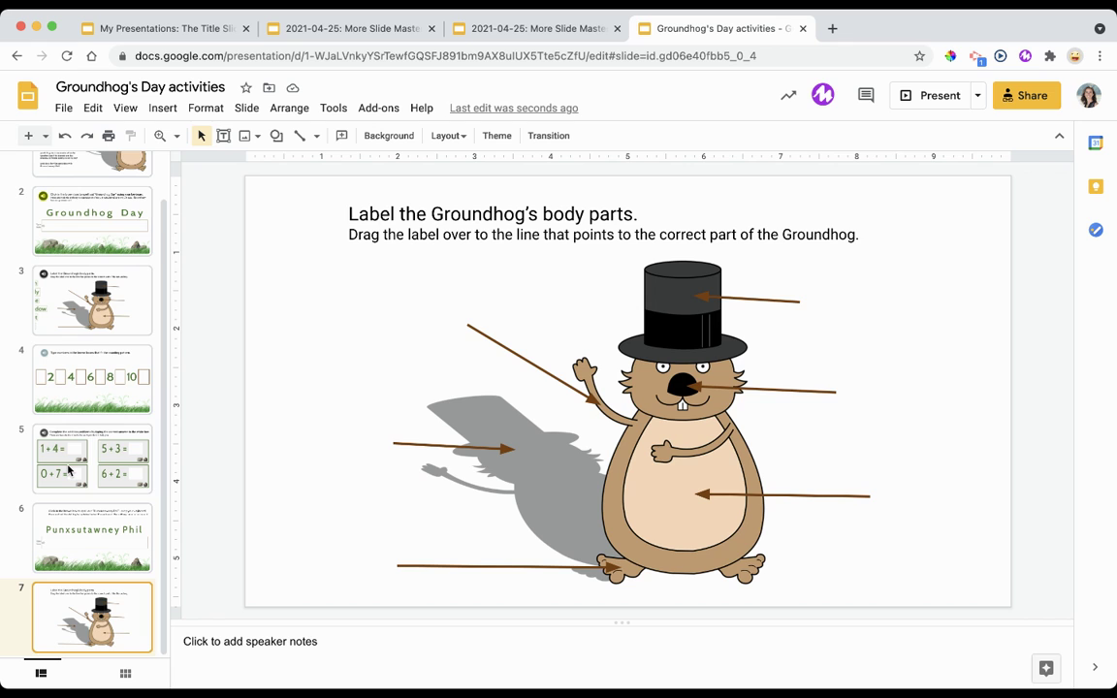
Paste the six body-part words along slide 7's left edge and place 'foot' beside the groundhog's foot.
key("ctrl+v")
key("Left")
key("Left")
key("Left")
key("Left")
key("Left")
key("Left")
key("Left")
key("Left")
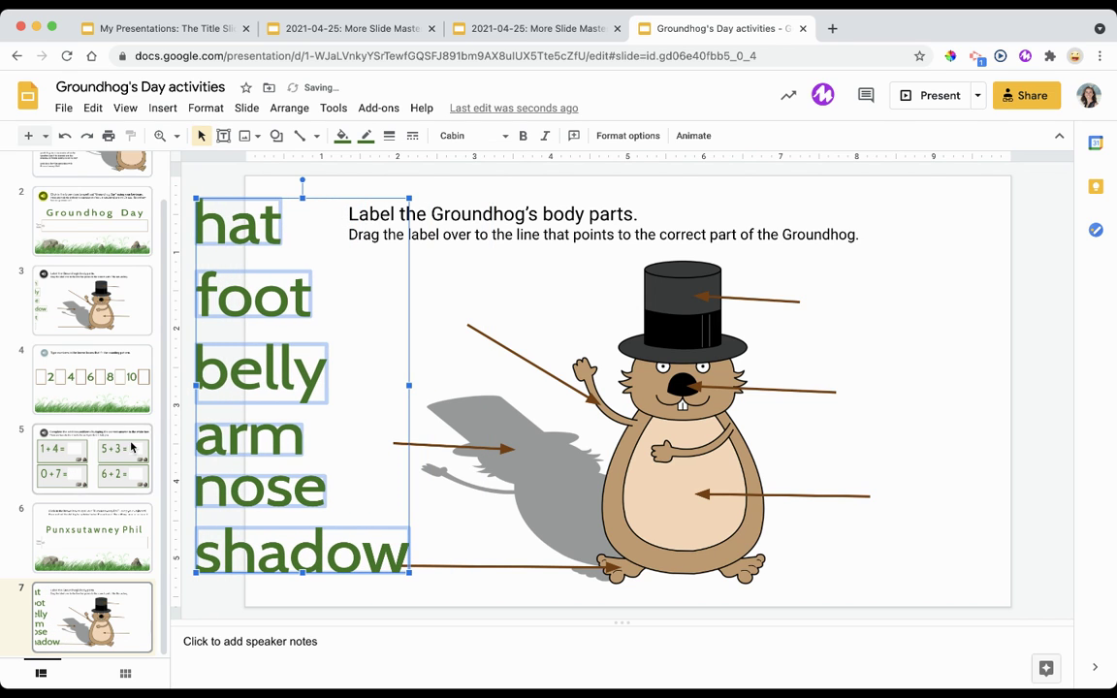
left_click(373, 303)
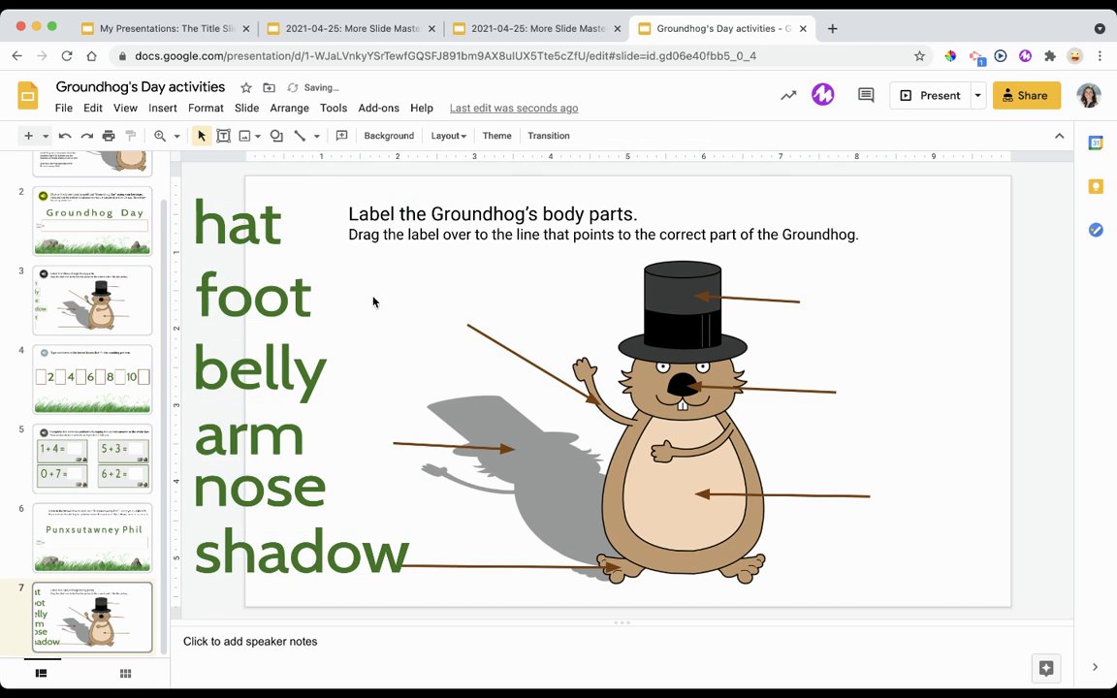
left_click(270, 299)
left_click_drag(270, 299, 502, 554)
key("Right")
key("Right")
key("Right")
key("Right")
key("Right")
key("Right")
key("Right")
key("Right")
key("Right")
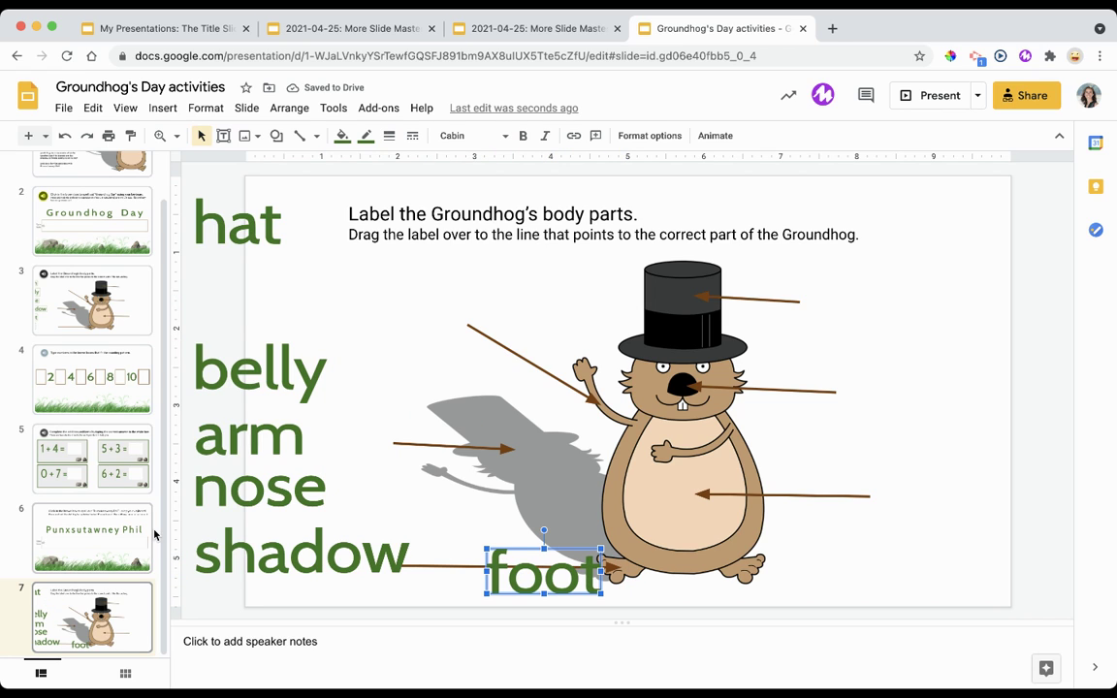
left_click(45, 136)
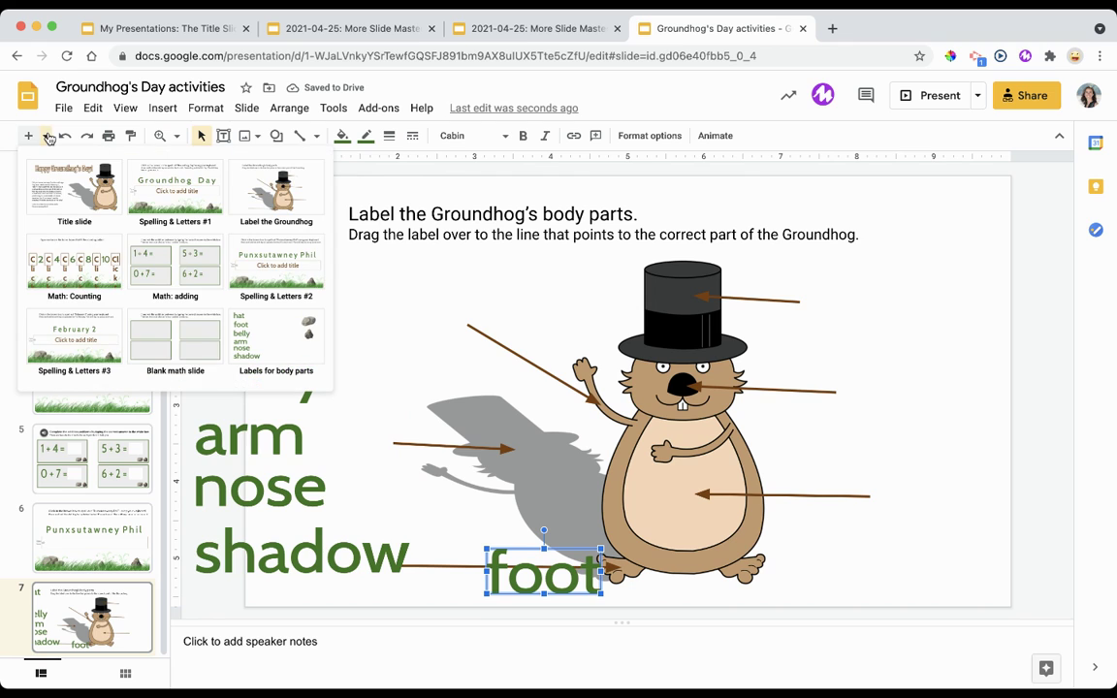
Add slide 8 from the Blank math slide layout, comparing it against slide 5.
left_click(179, 347)
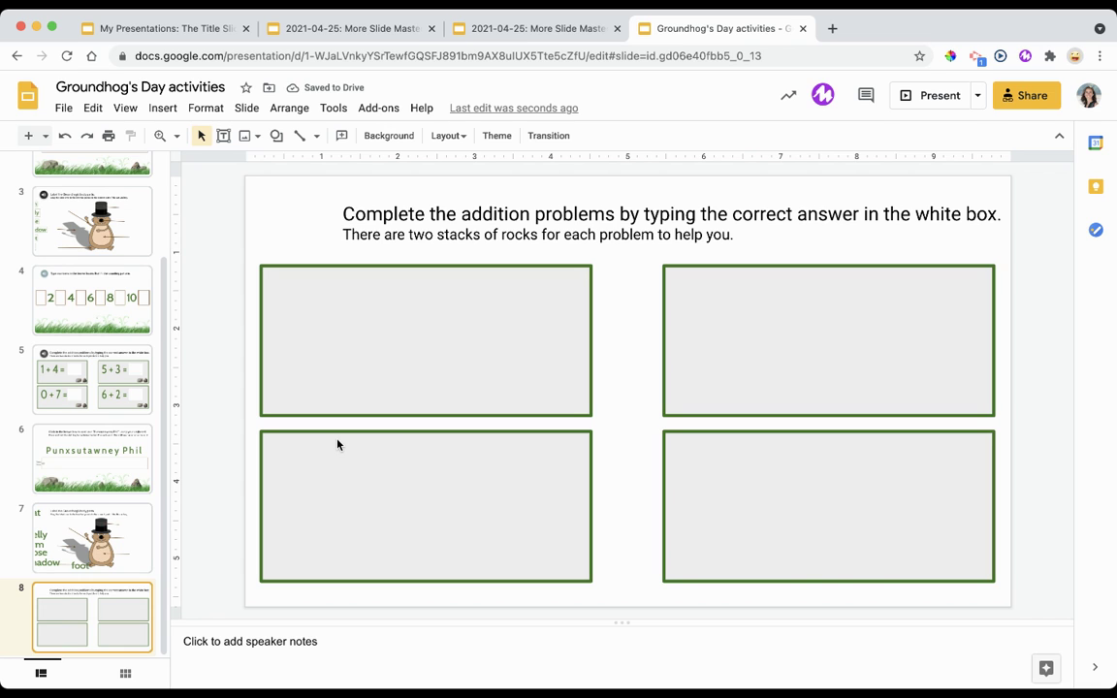
left_click(78, 370)
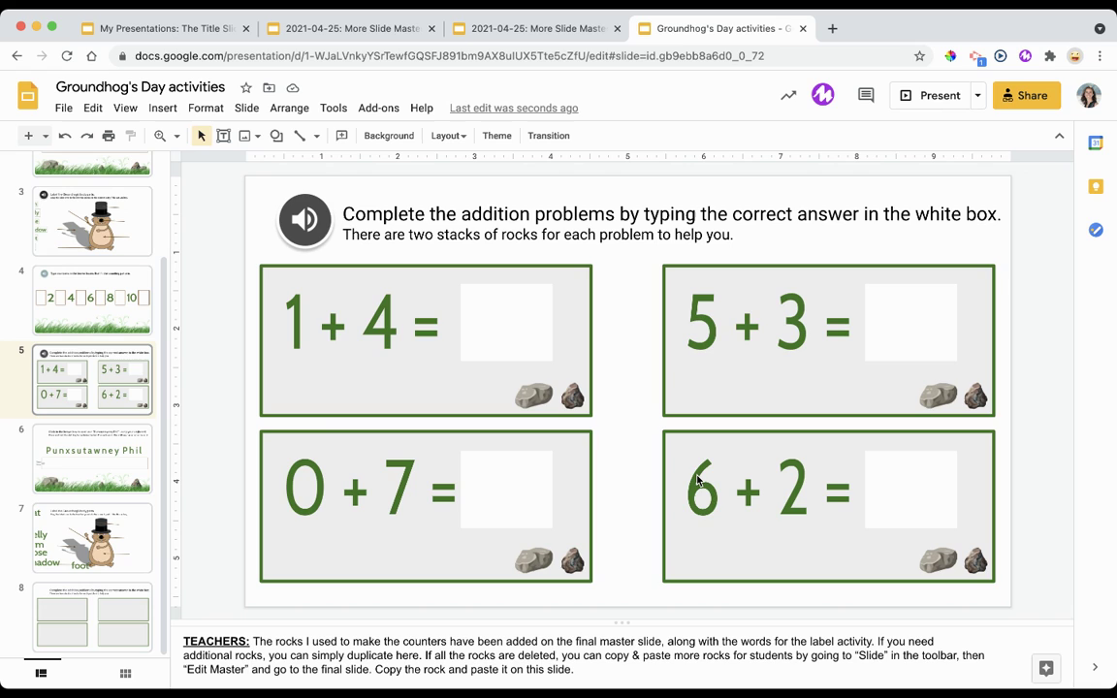
left_click(92, 630)
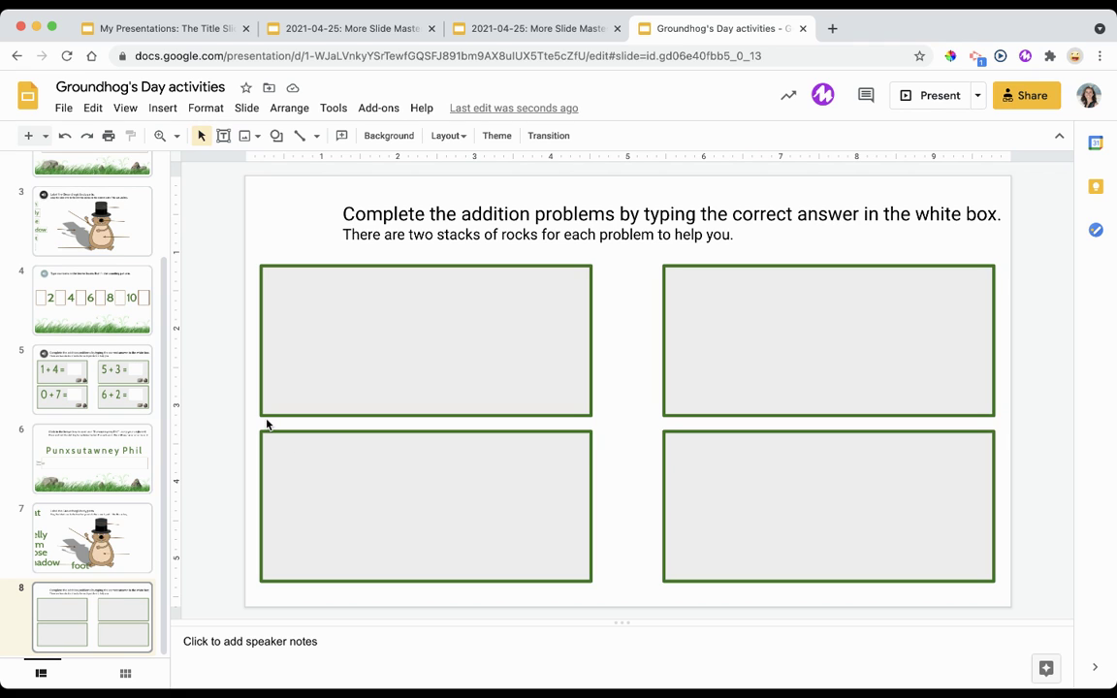
In the master editor, duplicate the Blank math slide layout to create 'Blank math slide 1'.
left_click(245, 107)
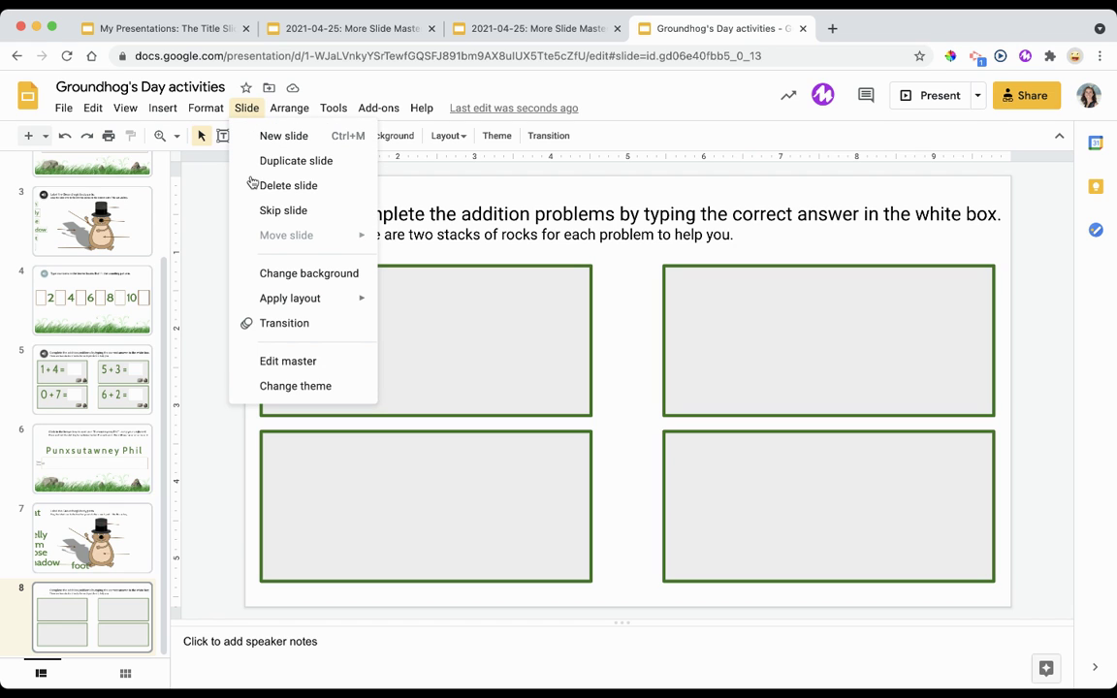
left_click(271, 362)
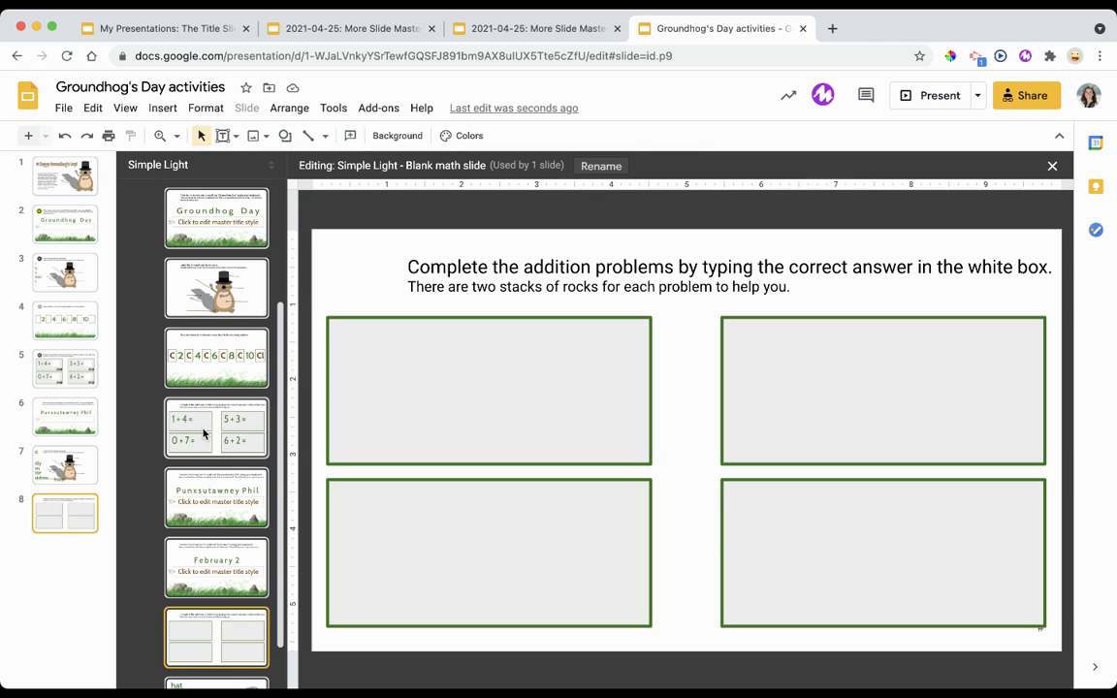
scroll(204, 433, "down", 1)
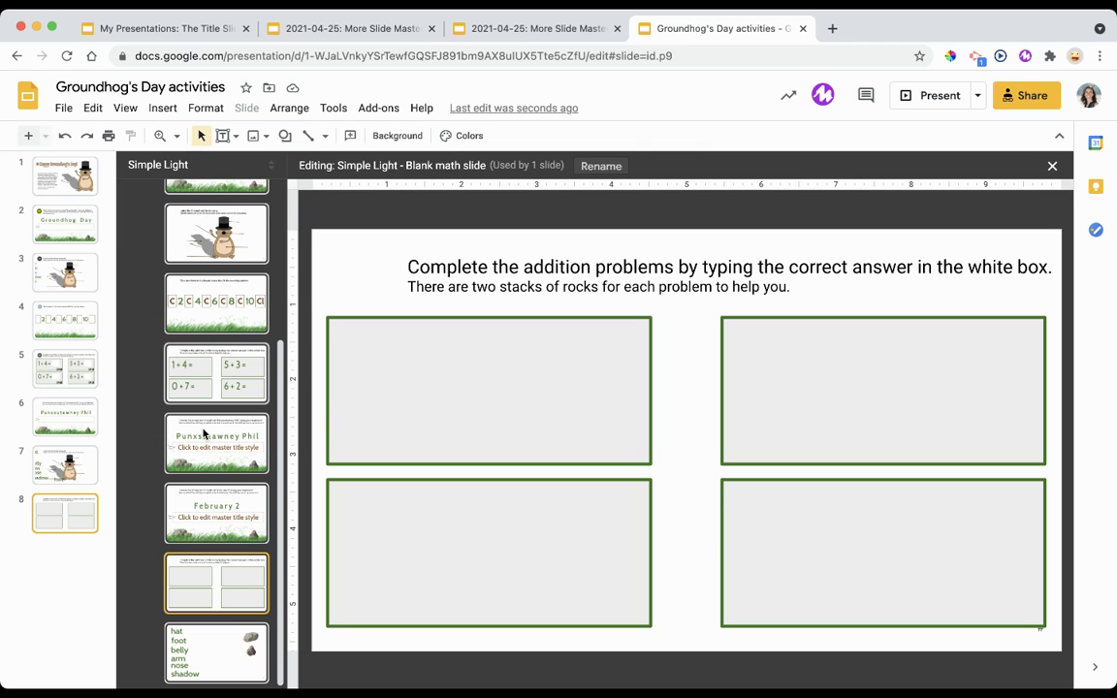
left_click(209, 578)
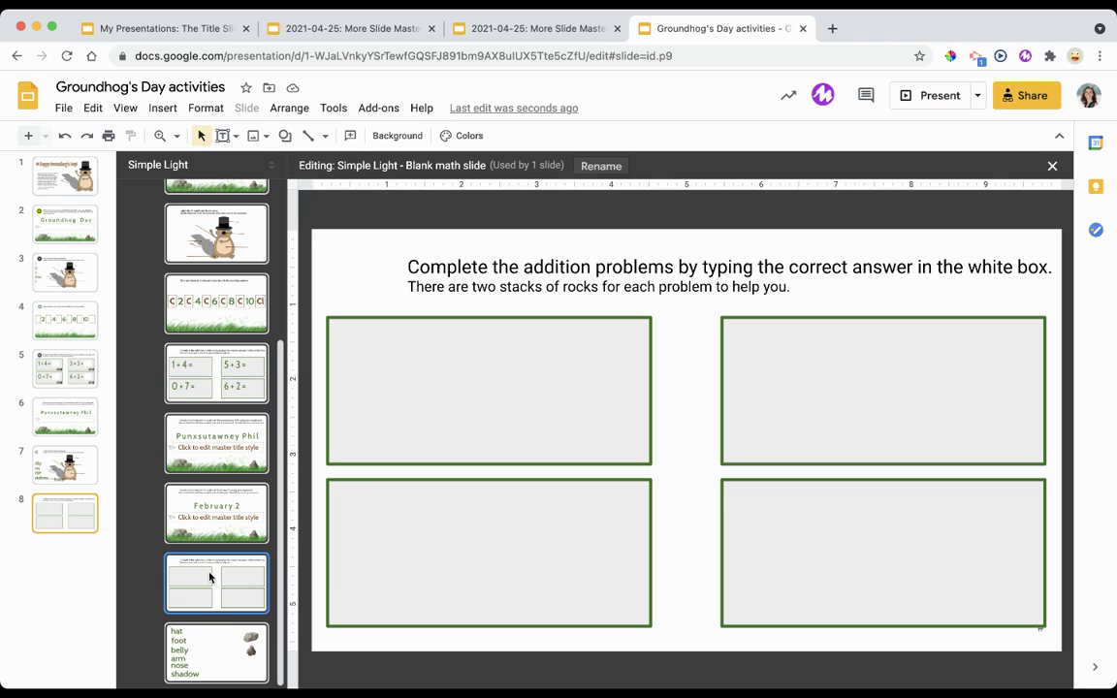
key("super+d")
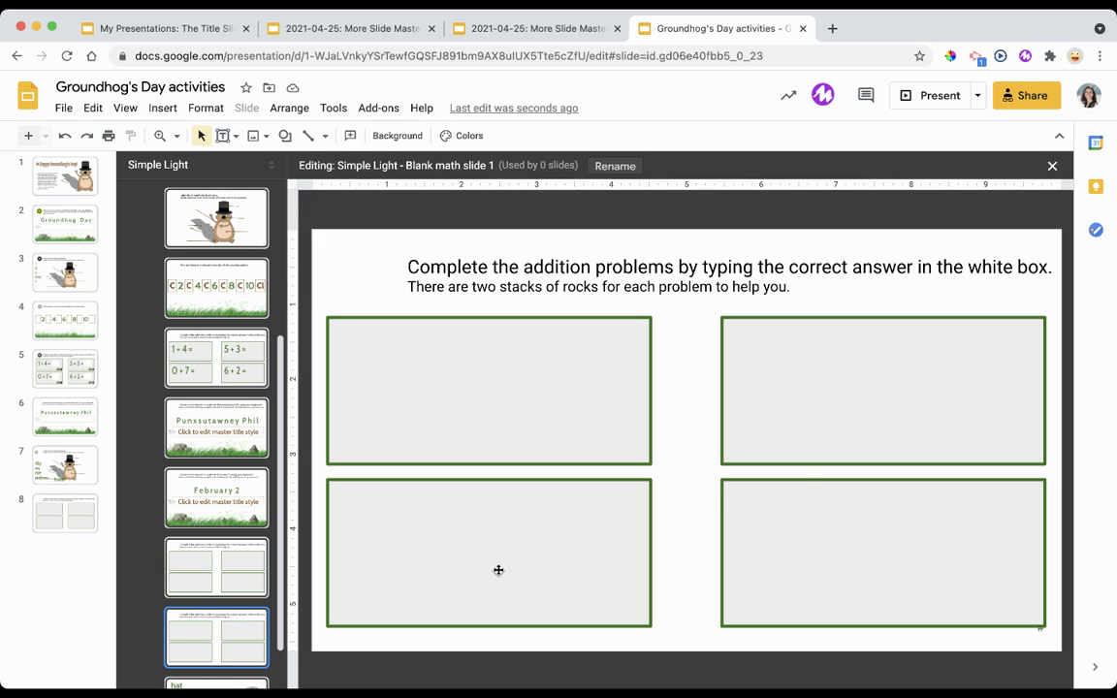
Rename the layout 'Blank math slide 1' to 'Blank math slide #2'.
left_click(614, 166)
left_click(579, 388)
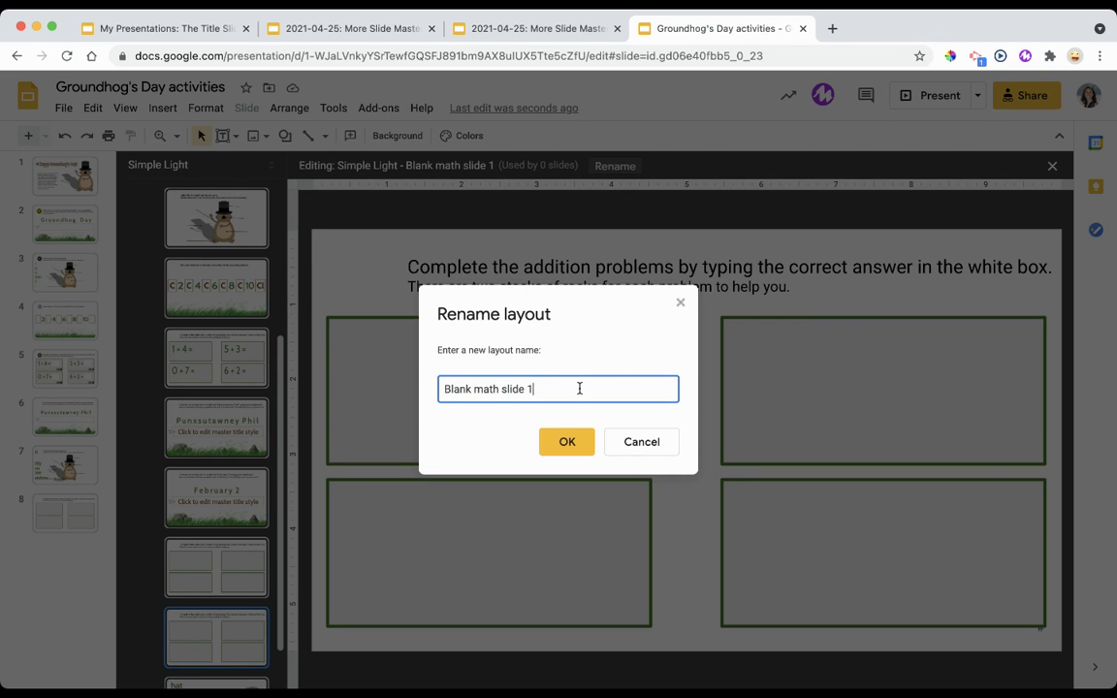
key("BackSpace")
type("#2")
left_click(567, 443)
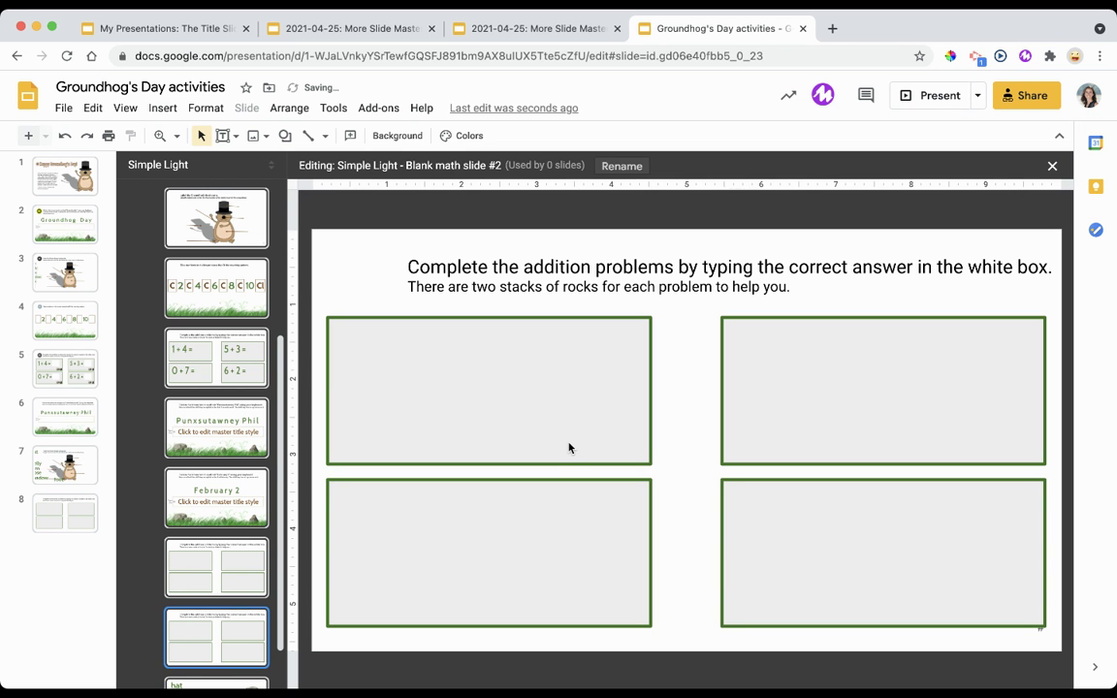